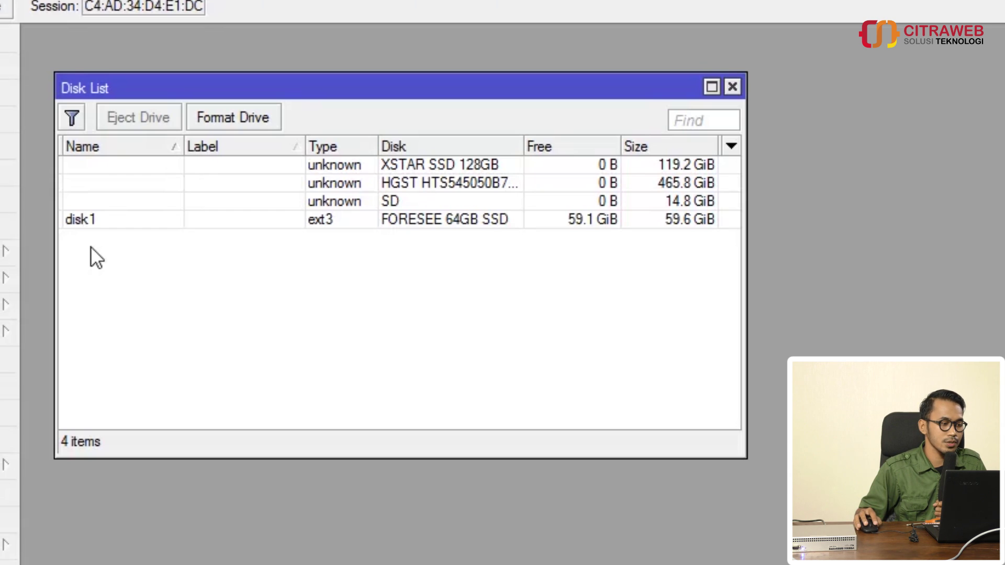
Open the disk list, examine each attached drive's entry, and widen the Disk column to fit the full drive names.
click(15, 323)
click(61, 249)
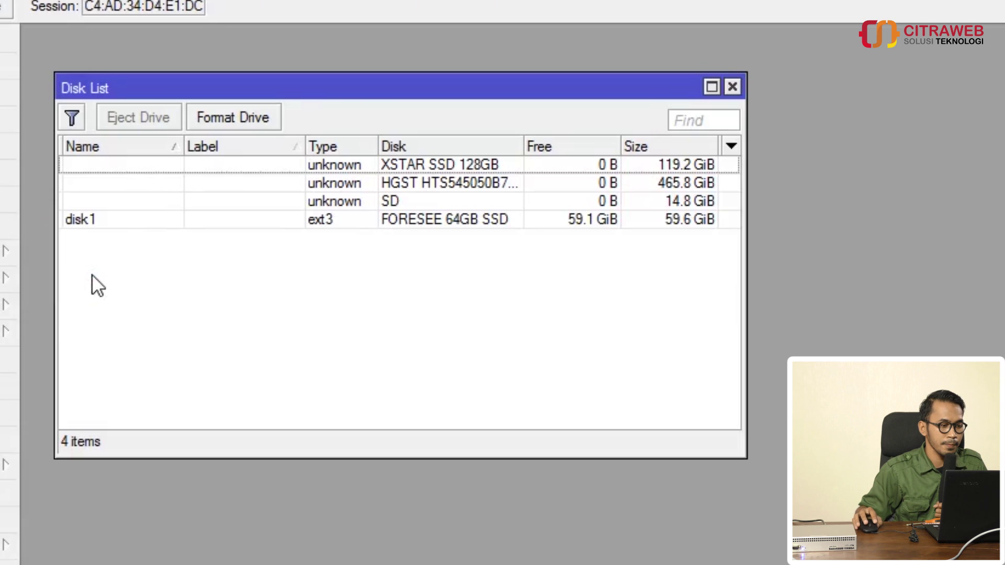
click(100, 225)
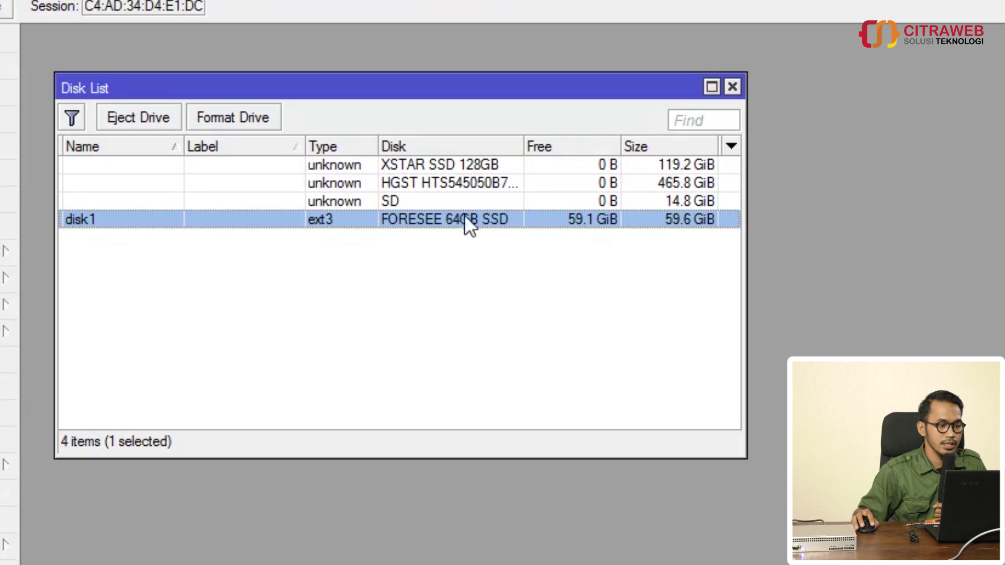
click(438, 205)
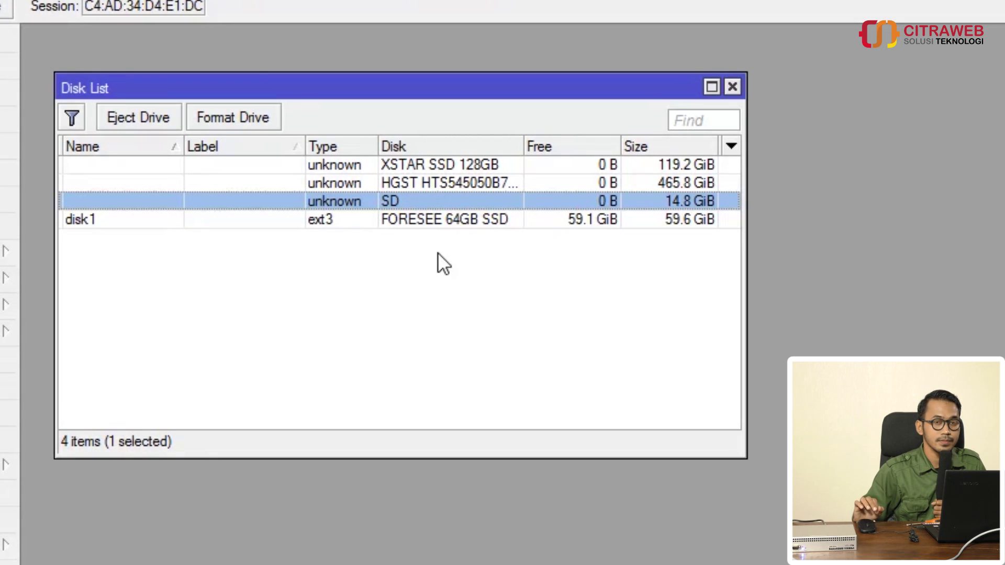
click(440, 183)
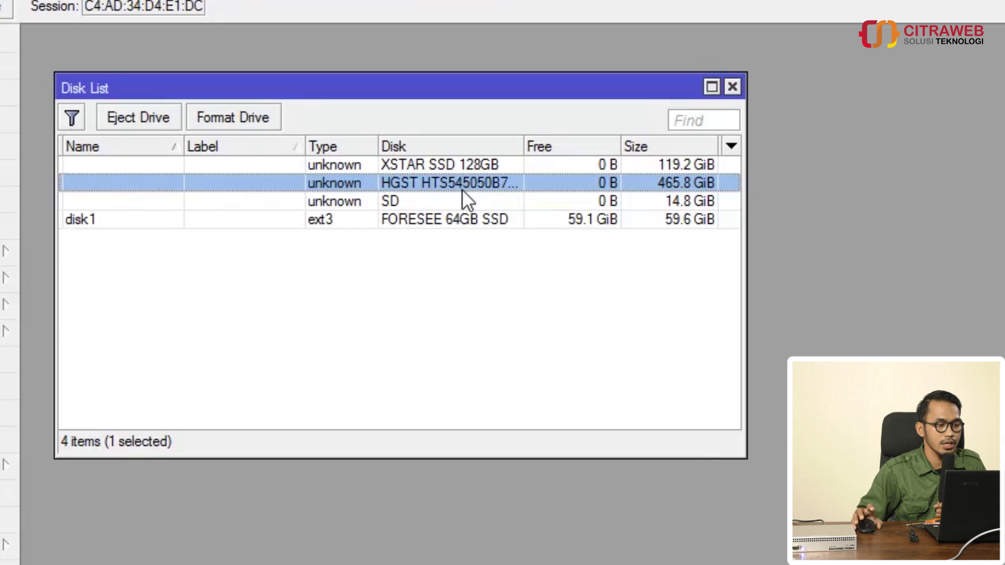
click(463, 170)
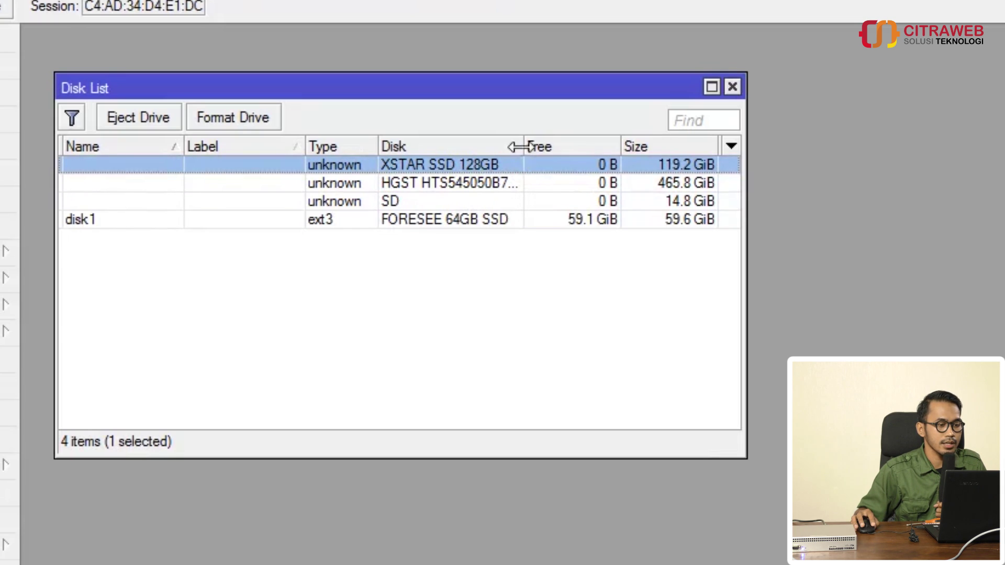
double_click(522, 144)
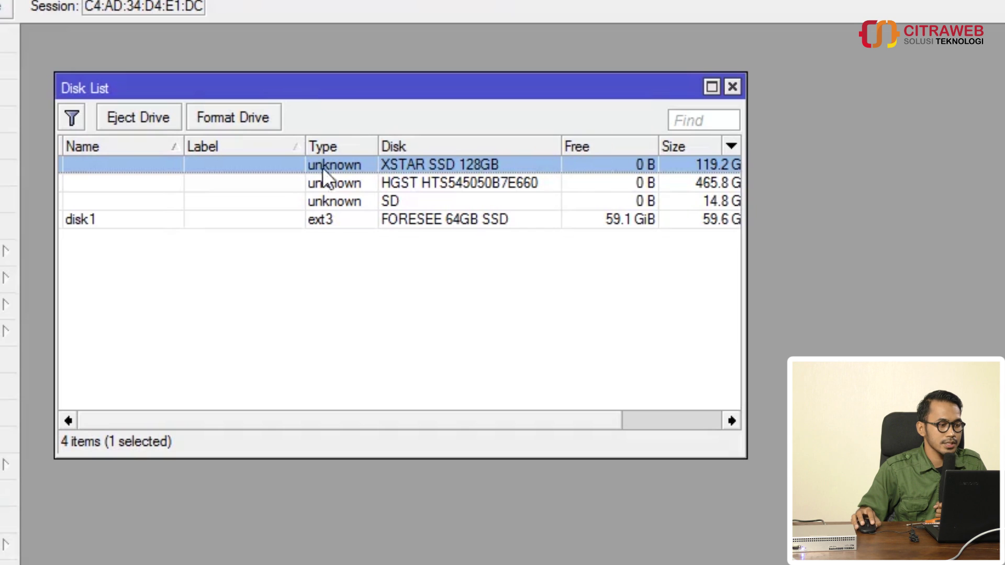
Eject the XSTAR SSD 128GB drive.
click(159, 123)
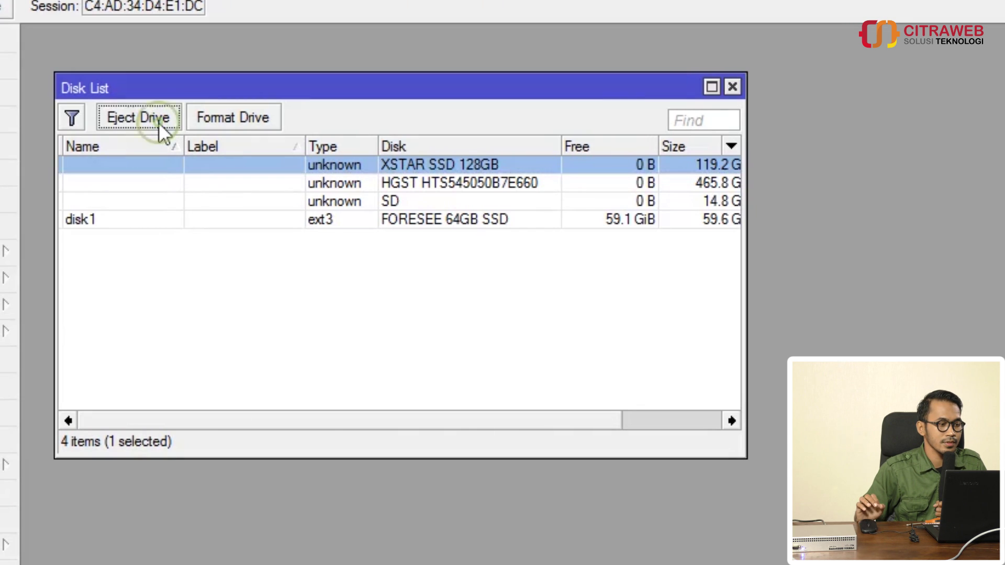
click(215, 162)
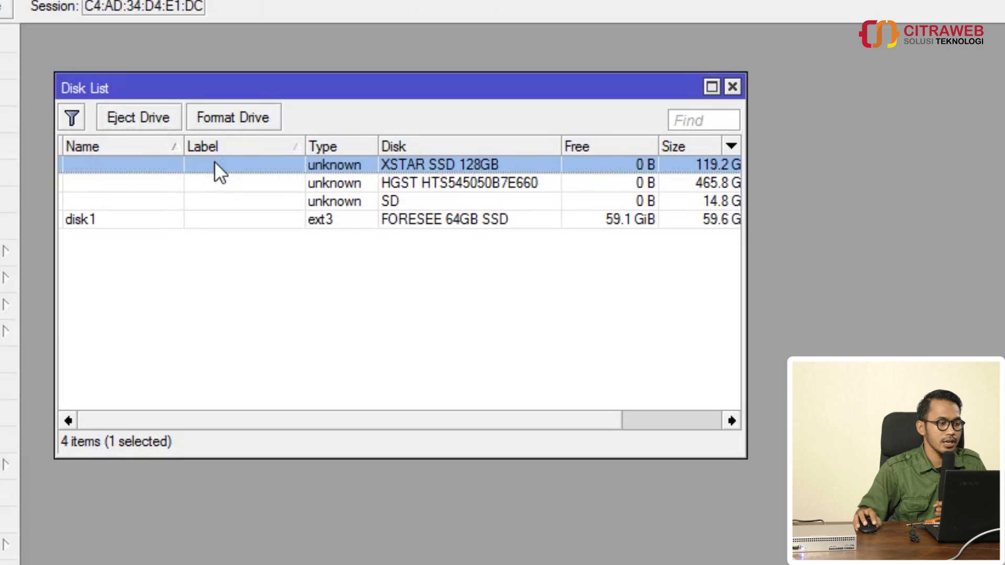
click(159, 126)
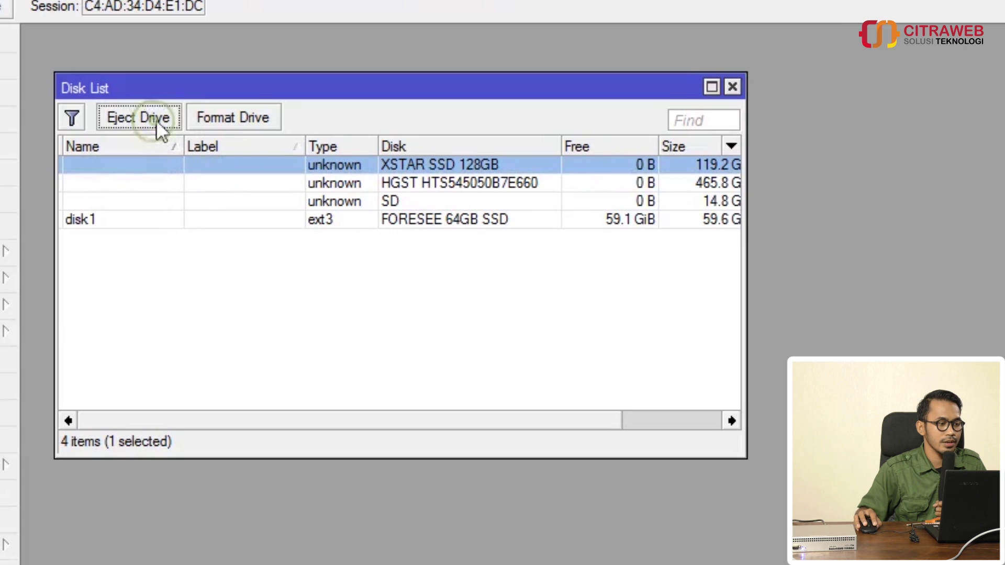
Format the XSTAR SSD 128GB drive with the ext3 file system.
click(204, 116)
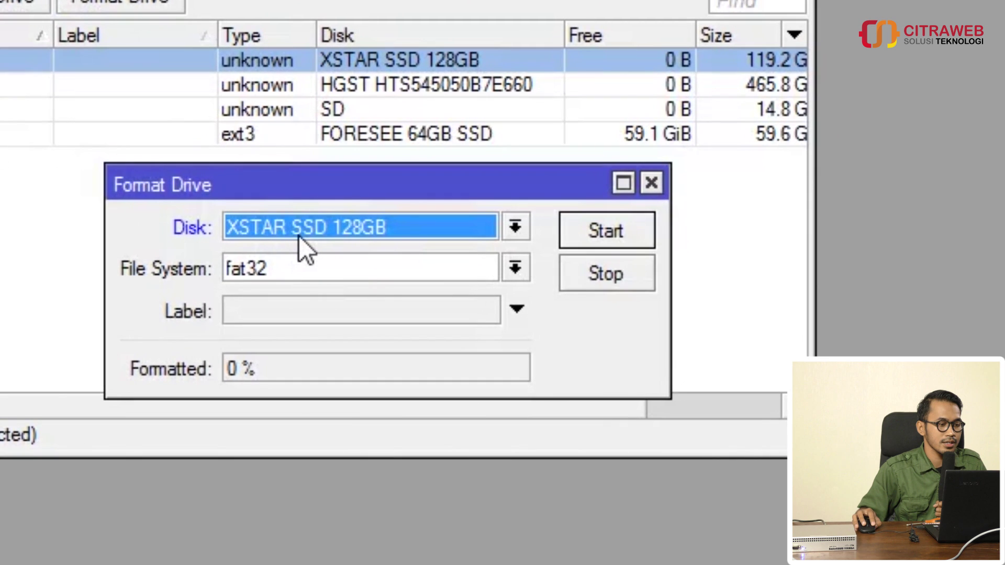
click(299, 235)
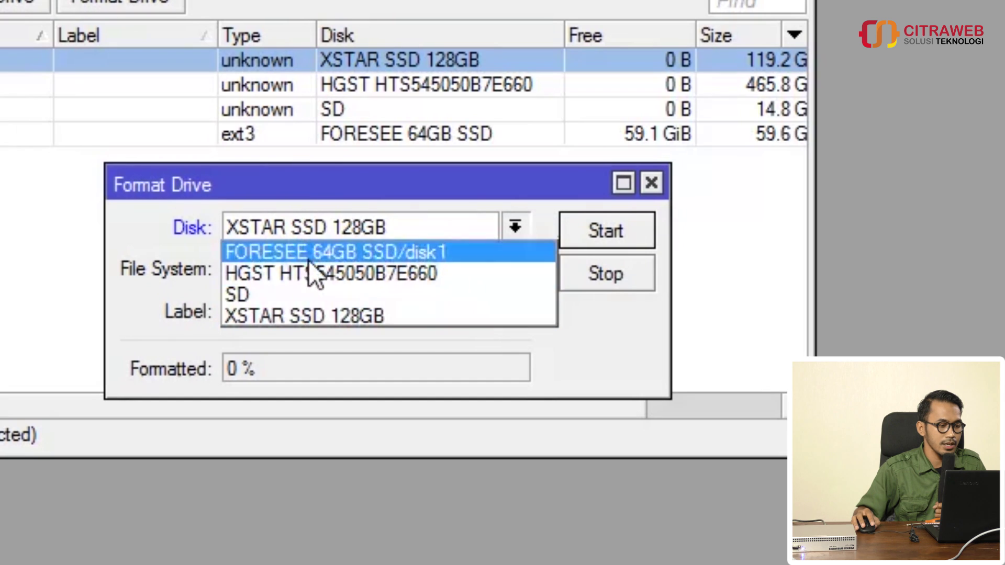
click(335, 316)
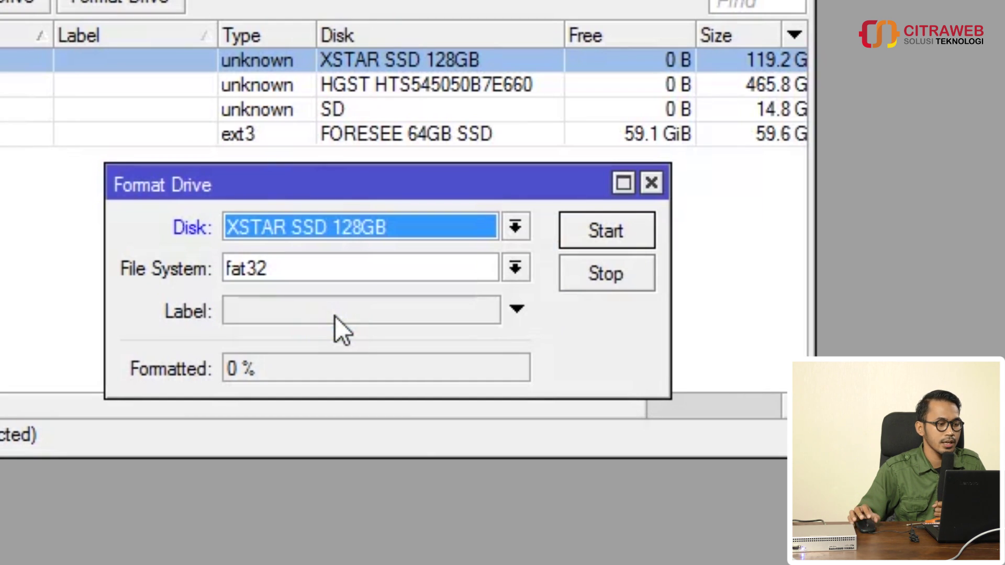
click(310, 271)
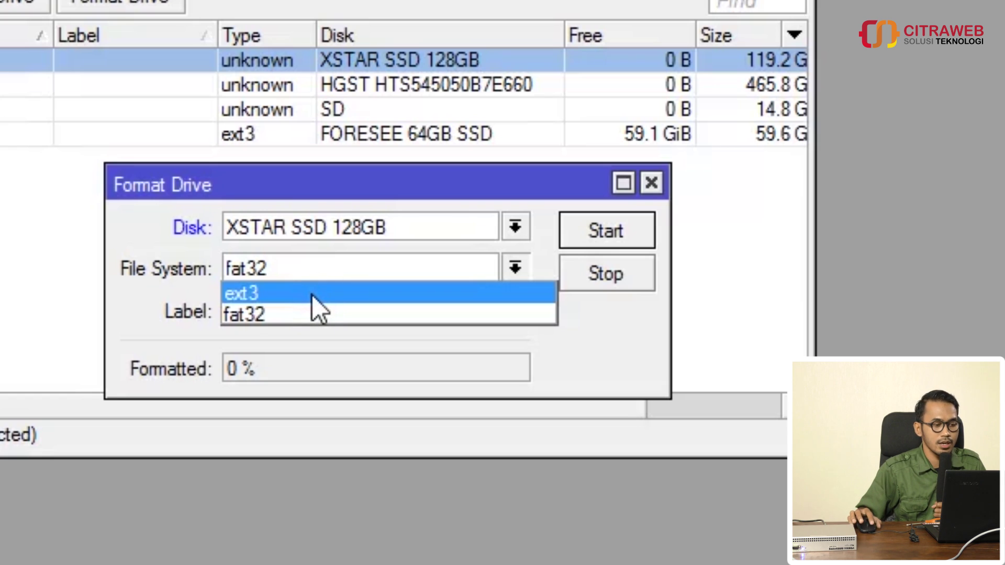
click(312, 294)
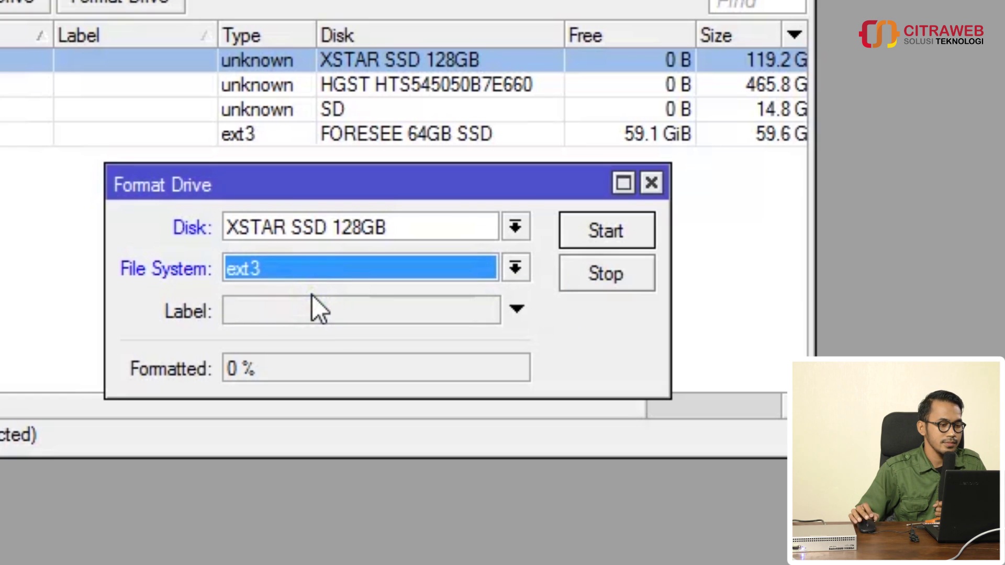
click(583, 230)
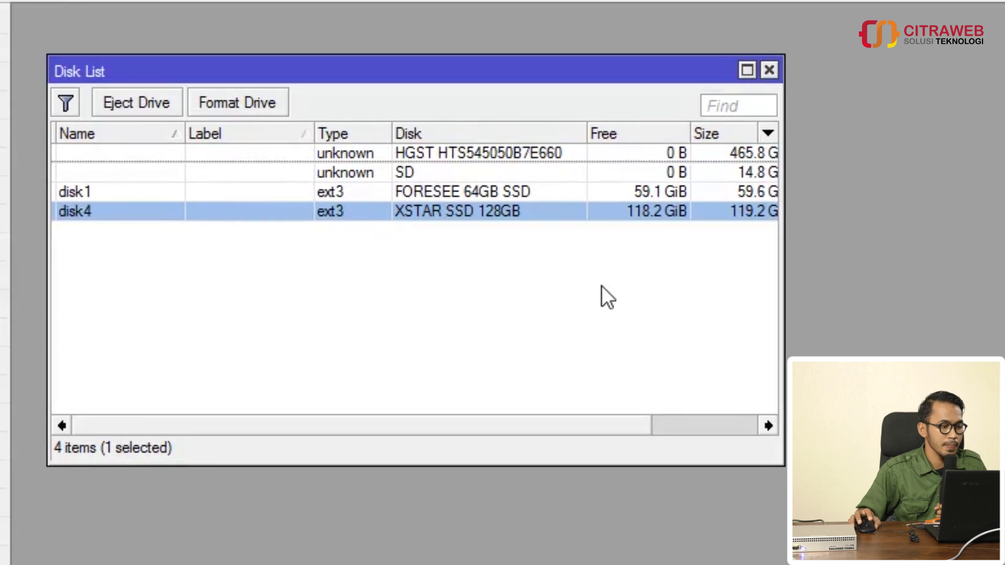
Rename the newly formatted XSTAR SSD 128GB disk as disk2 and apply the change.
click(149, 193)
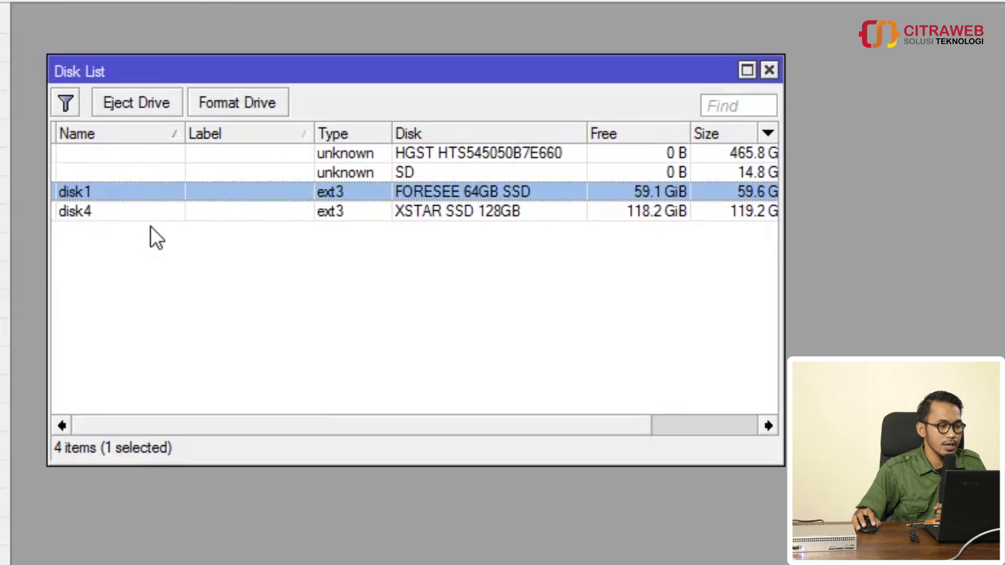
click(149, 226)
click(135, 218)
double_click(127, 213)
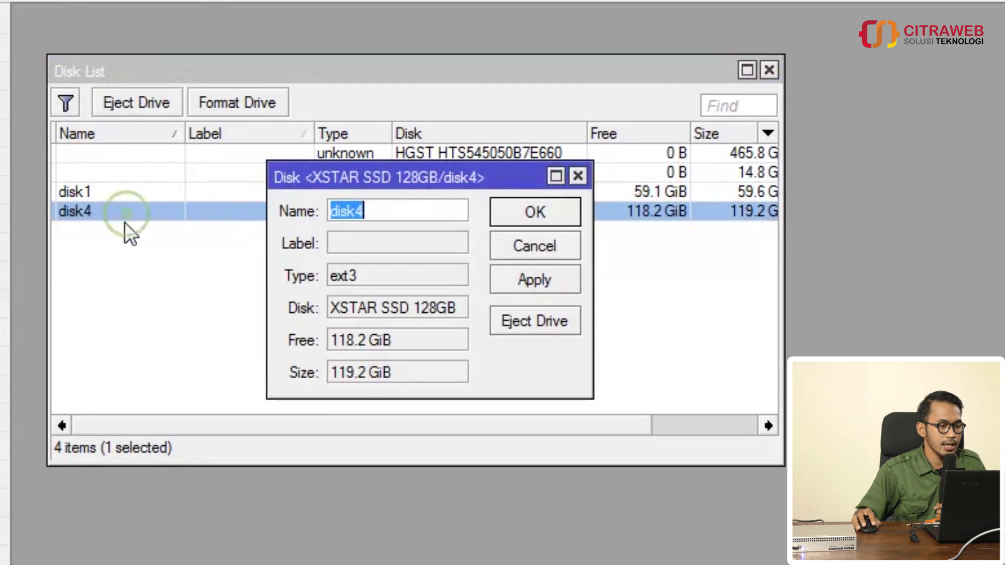
click(375, 210)
key(BackSpace)
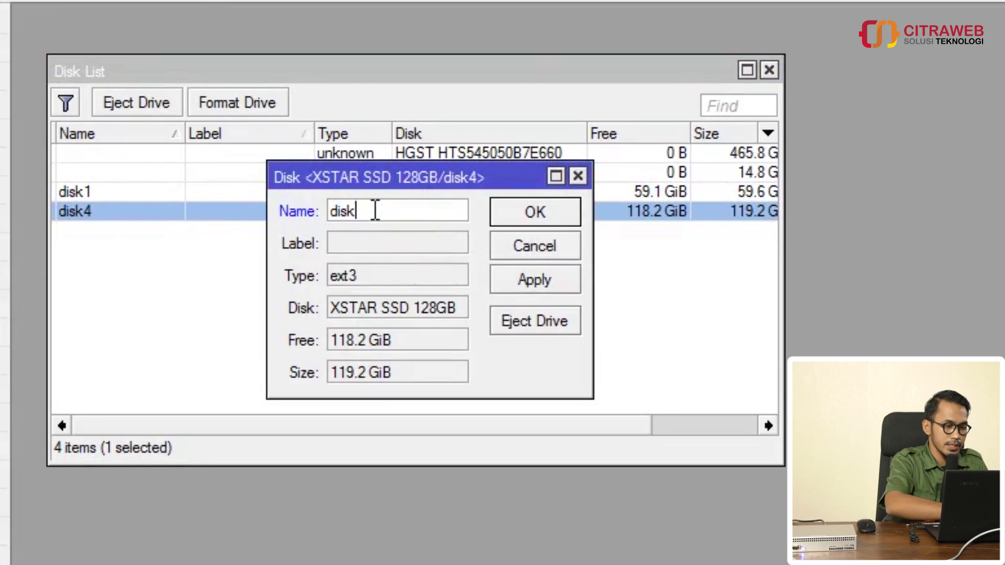
text(2)
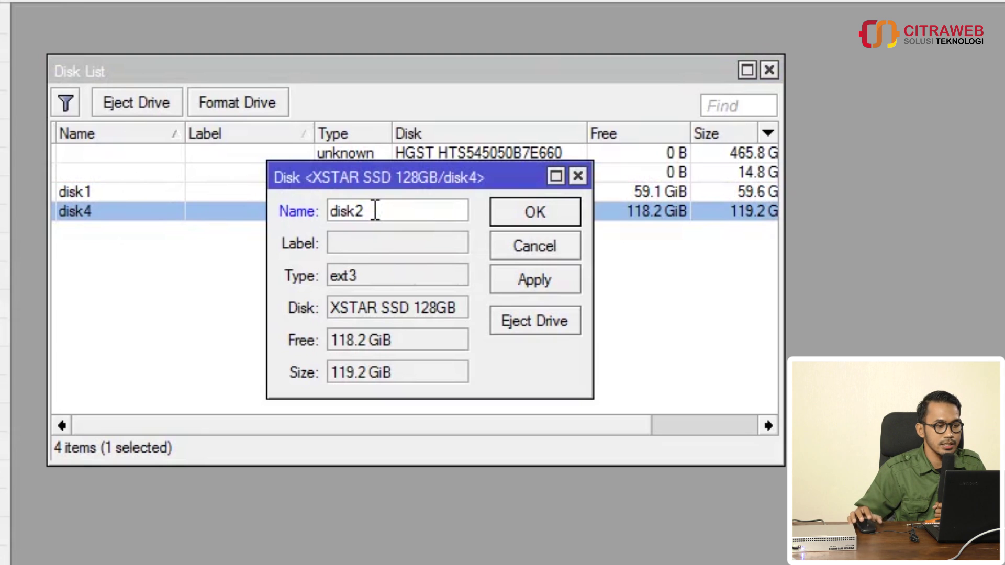
click(504, 279)
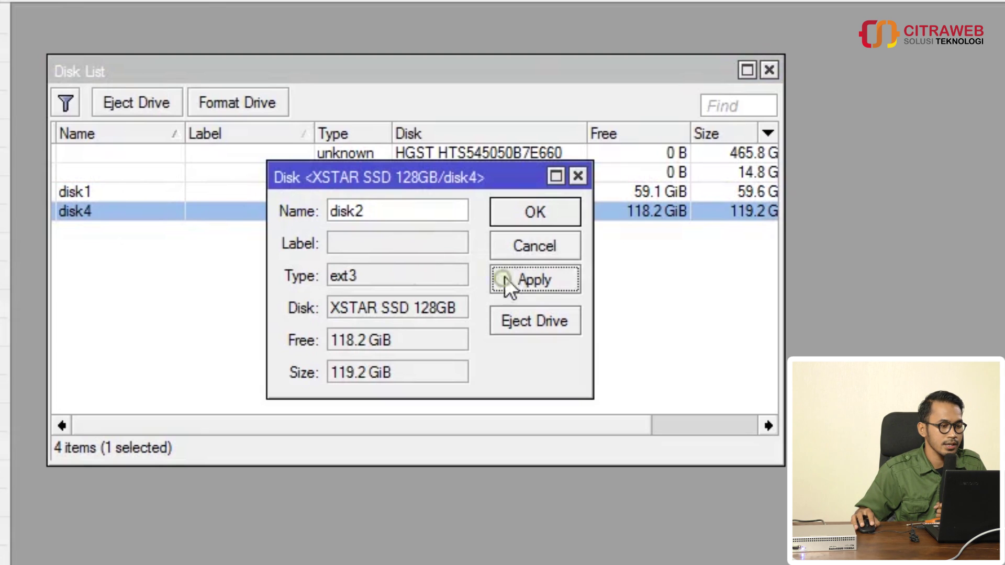
click(529, 218)
click(396, 272)
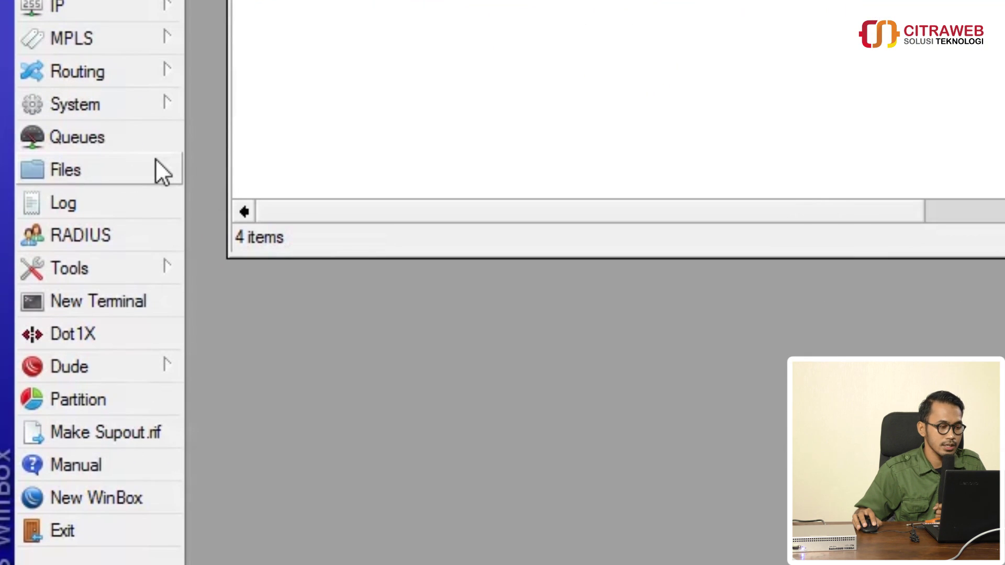
Check the disk2 folder in the router's file list against the XSTAR SSD entry in the disk list, and close the file list.
click(155, 159)
drag(382, 25, 409, 100)
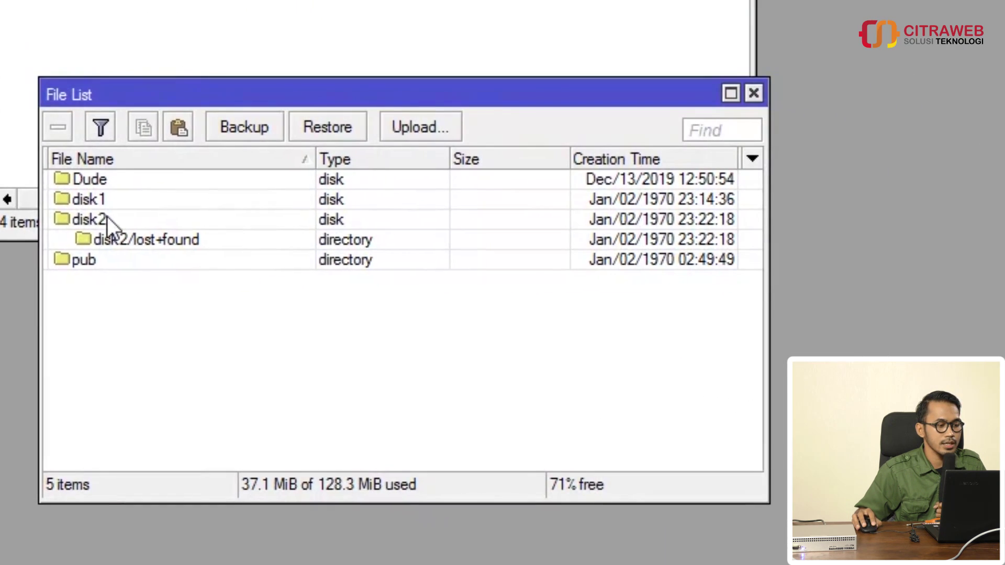
click(265, 226)
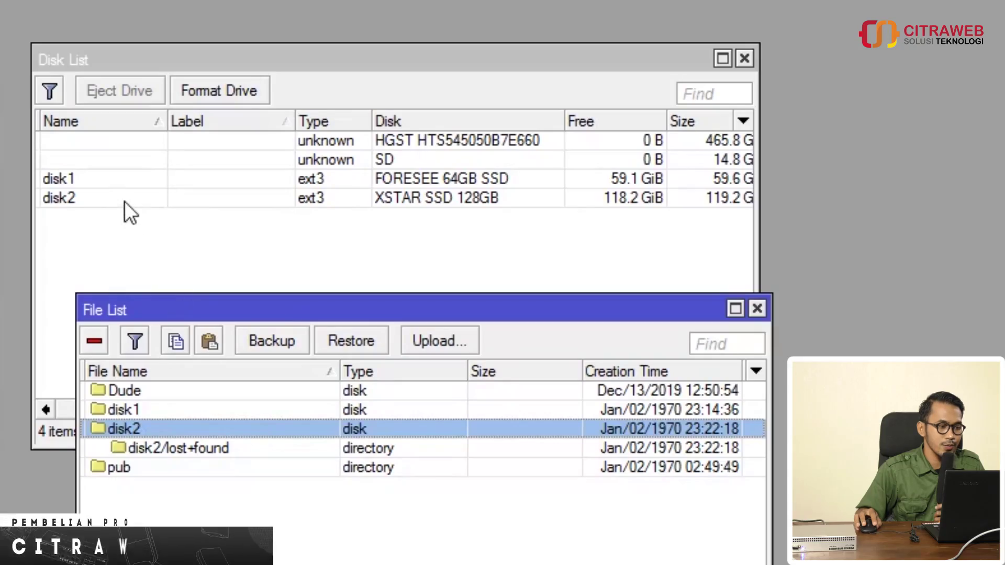
click(120, 199)
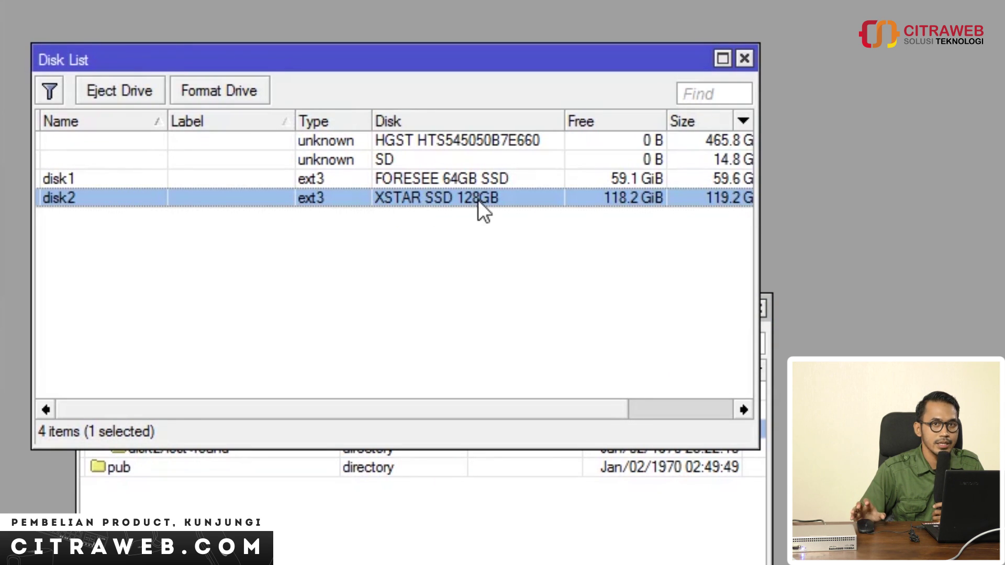
click(442, 552)
click(757, 309)
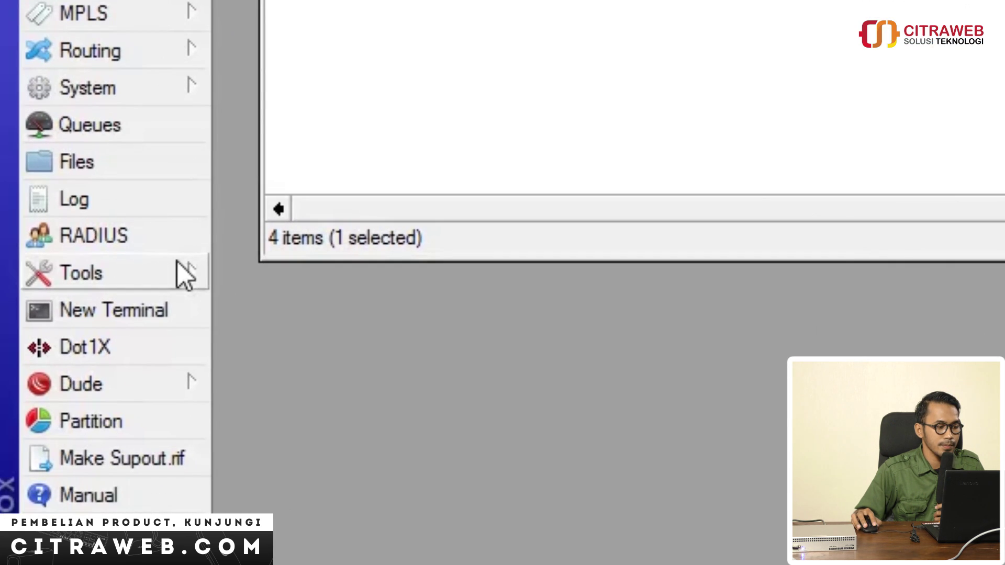
Open the Dude server settings and set the data directory to /disk2/dude.
click(172, 366)
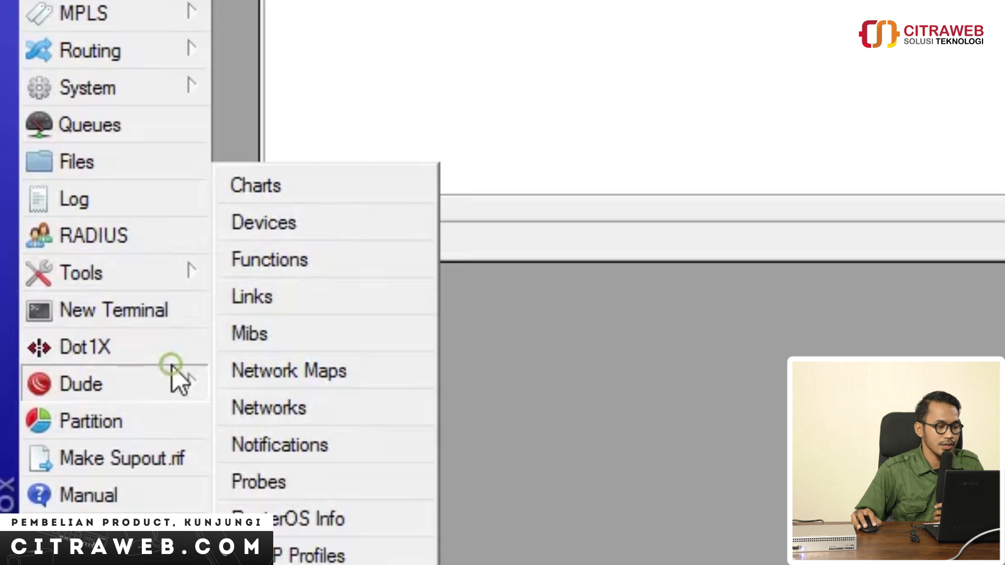
click(281, 425)
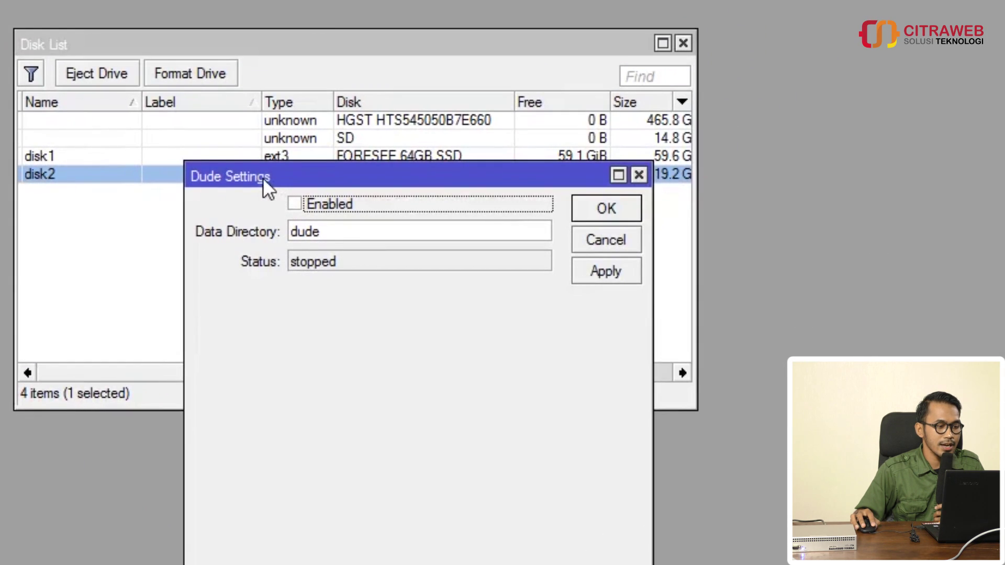
drag(263, 177, 370, 293)
click(400, 356)
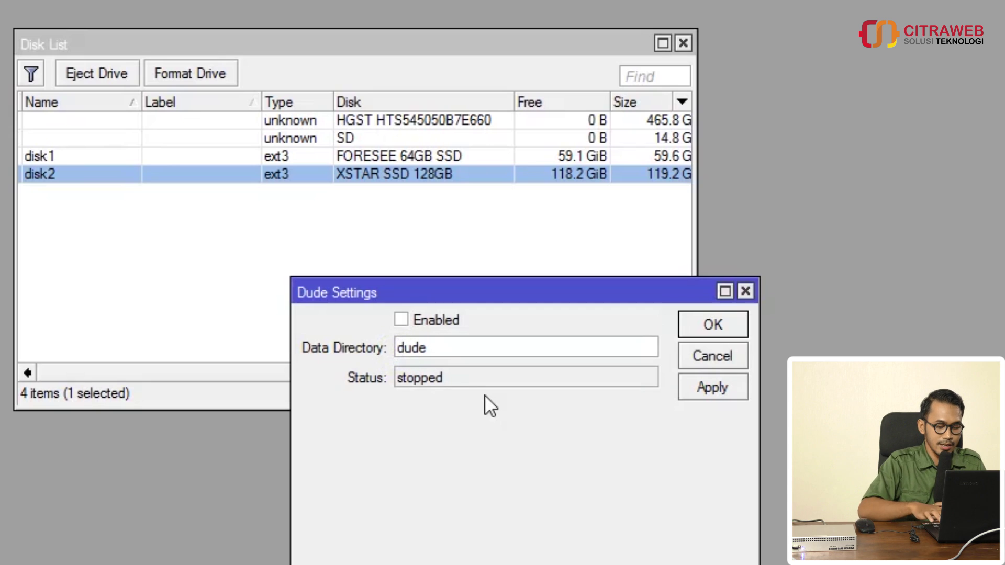
text(/dude)
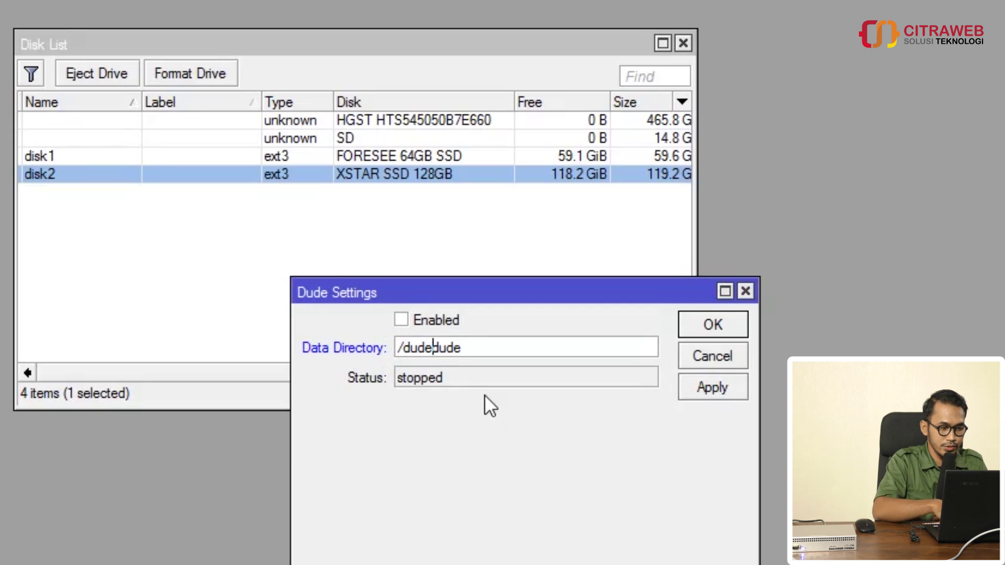
text(2)
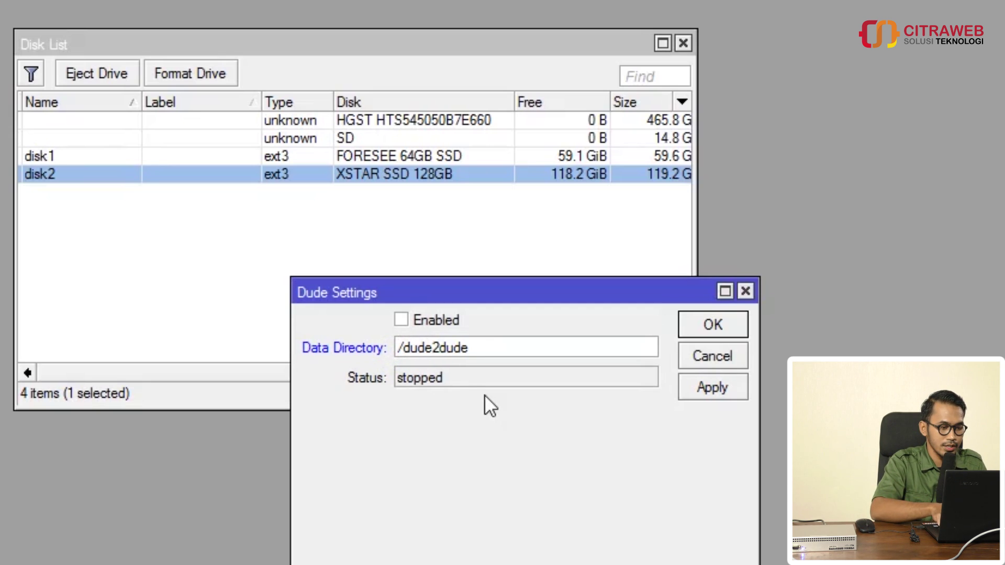
key(BackSpace)
key(BackSpace)
key(BackSpace)
key(BackSpace)
text(isk2)
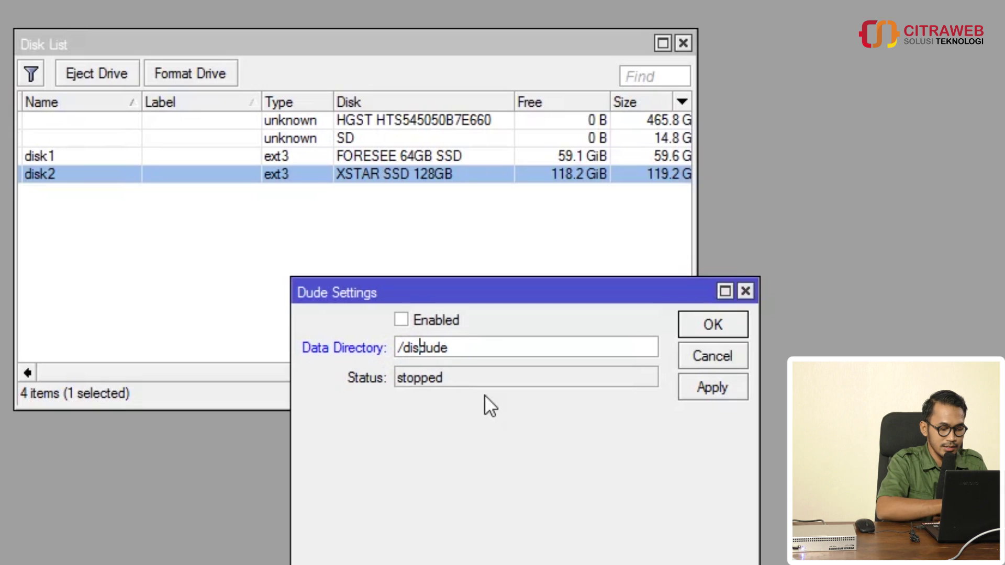
text(/)
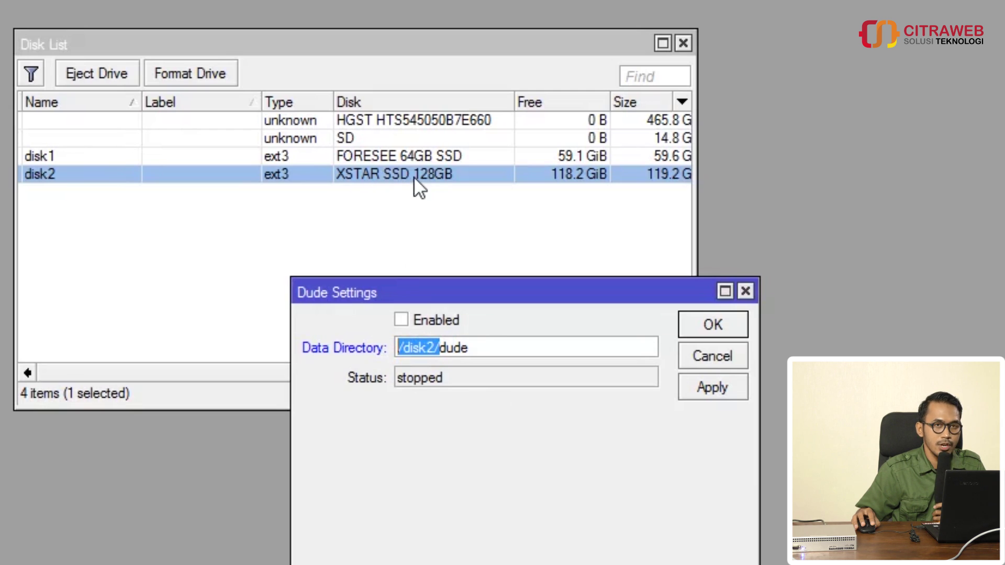
Enable the Dude server, apply the settings, and close the settings dialog.
click(439, 321)
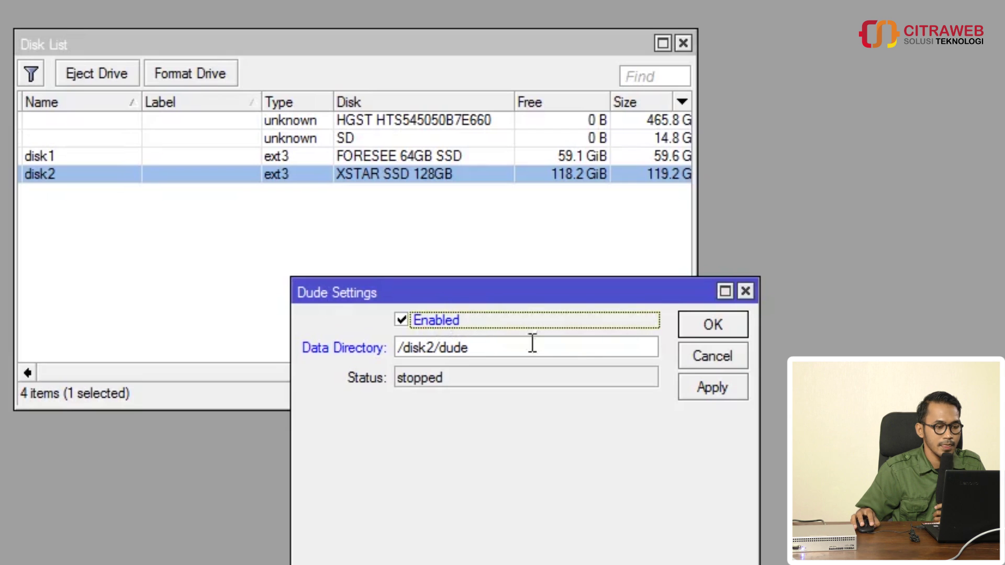
click(700, 390)
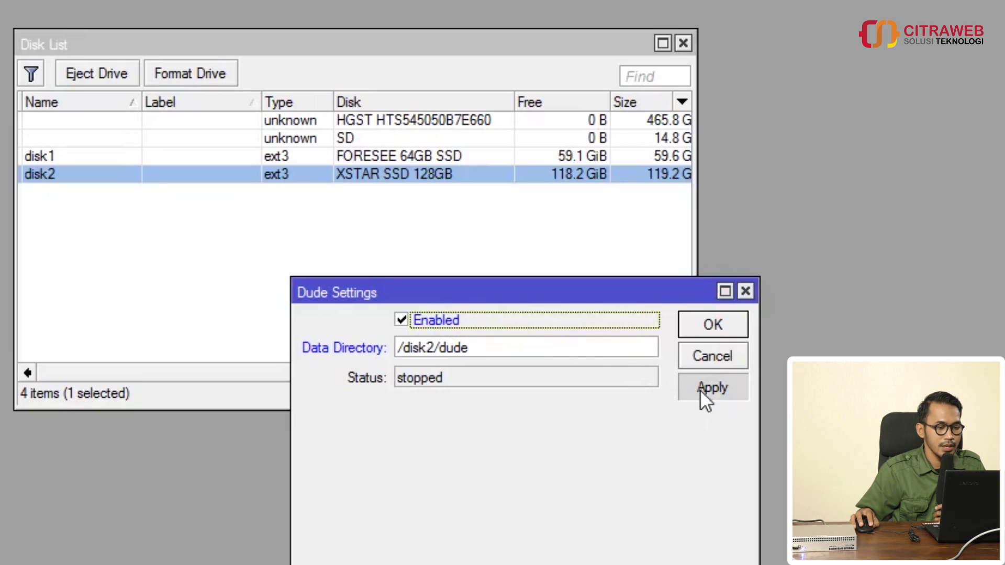
click(699, 334)
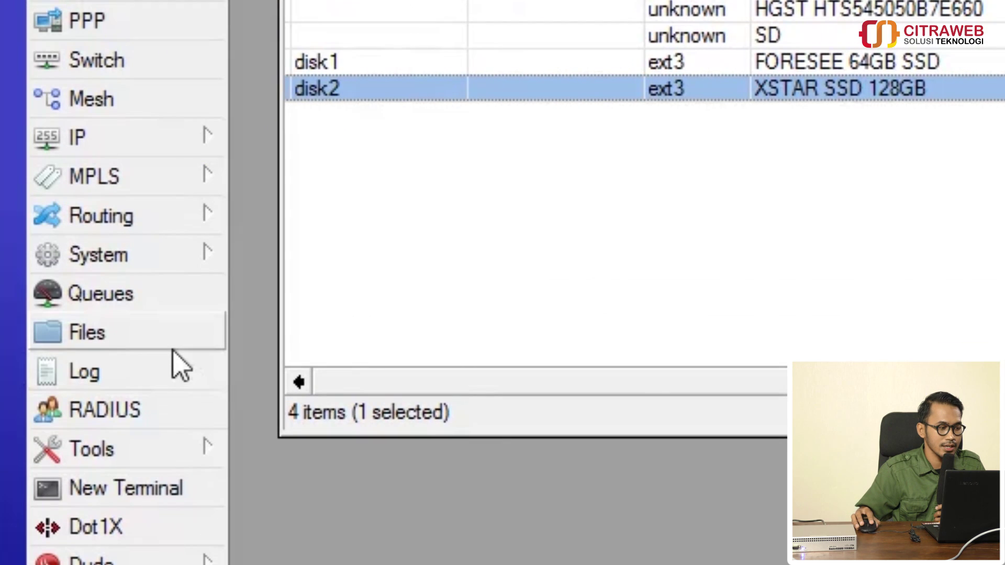
Open the router's file list, enlarge it below the disk entries, and check the disk2/dude contents against the XSTAR SSD 128GB entry.
click(173, 346)
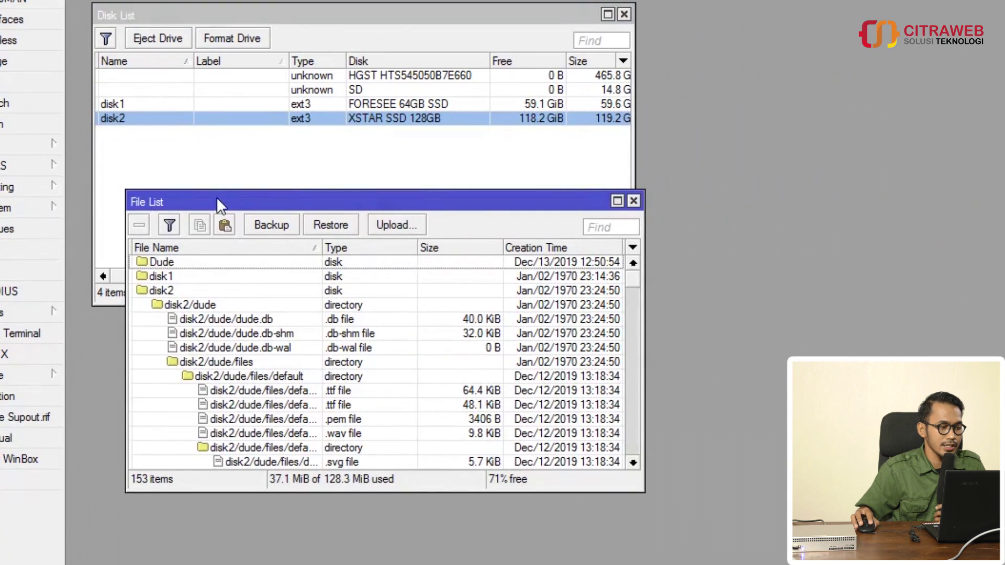
drag(509, 234, 471, 148)
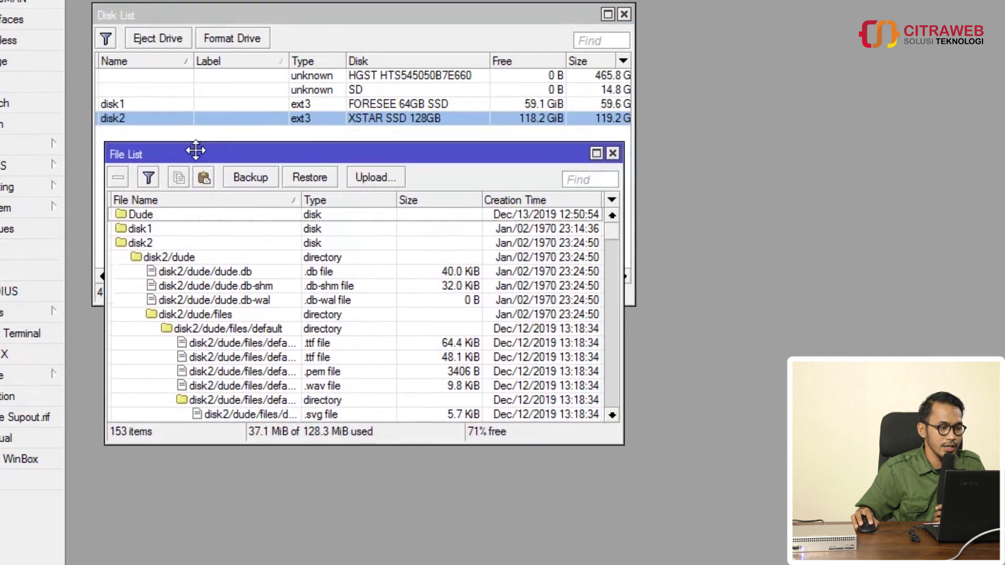
drag(195, 150, 193, 145)
drag(618, 437, 640, 547)
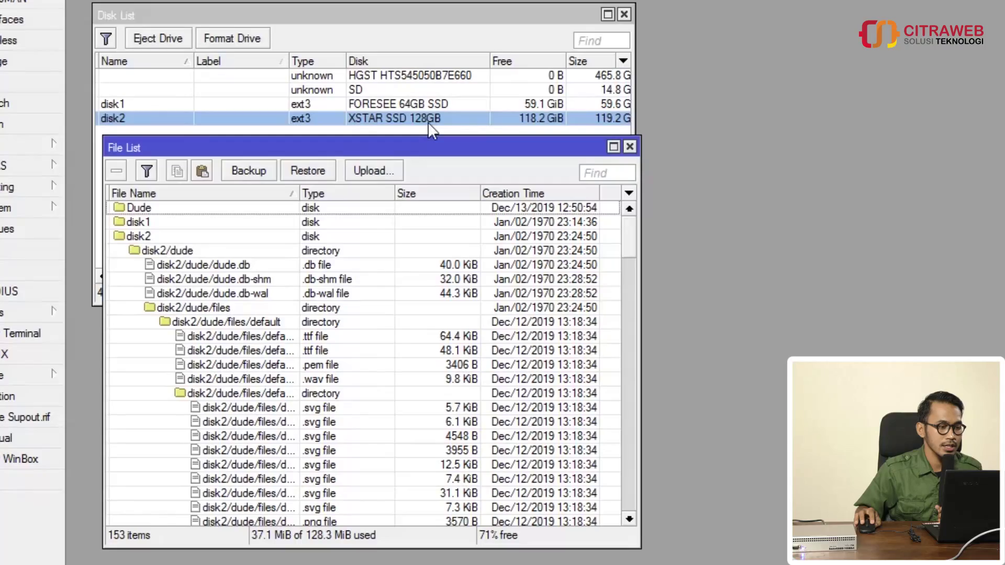
click(428, 123)
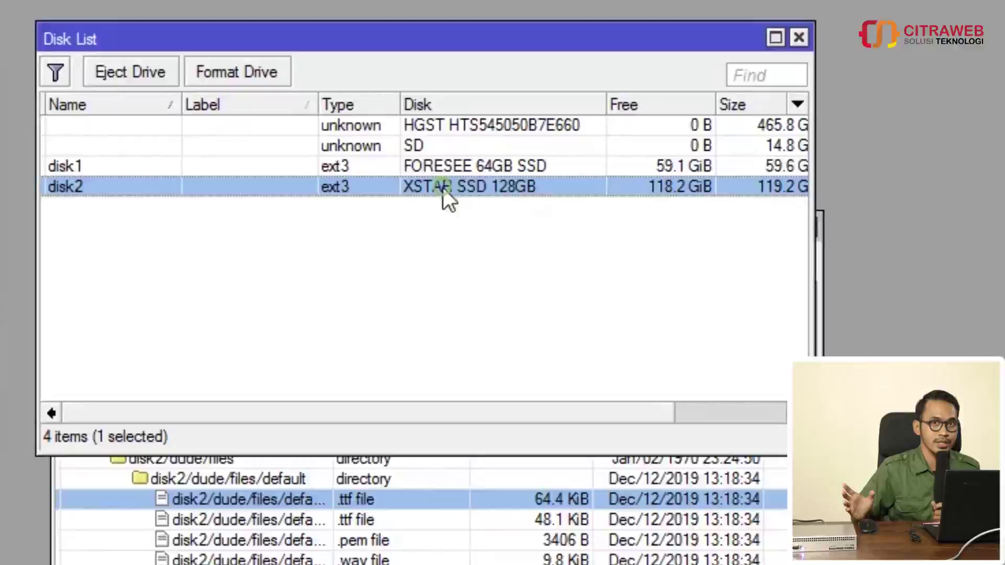
Compare the SD and HGST HTS545050B7E660 entries in the disk list, finishing with the SD entry selected.
click(423, 147)
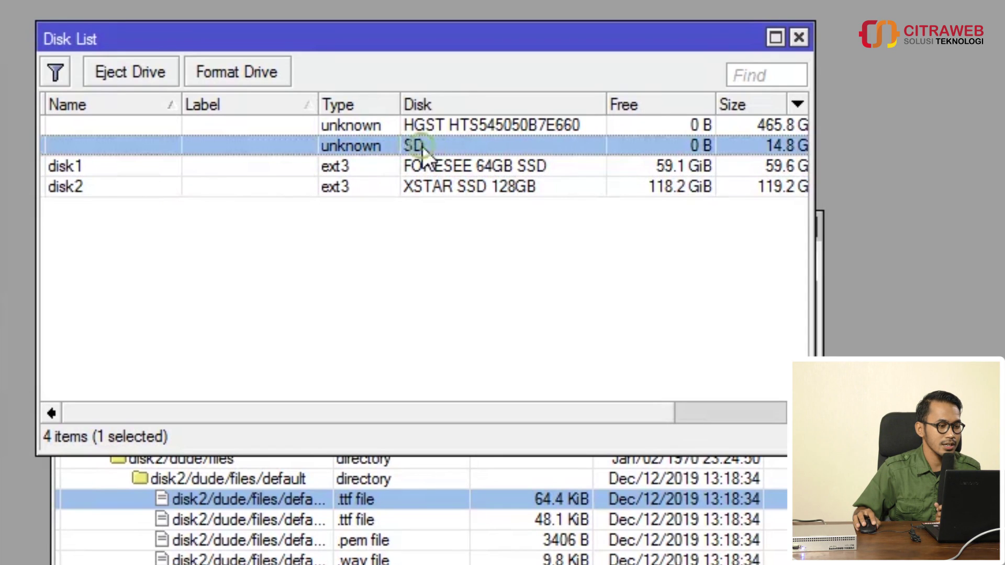
click(423, 125)
click(438, 150)
click(432, 130)
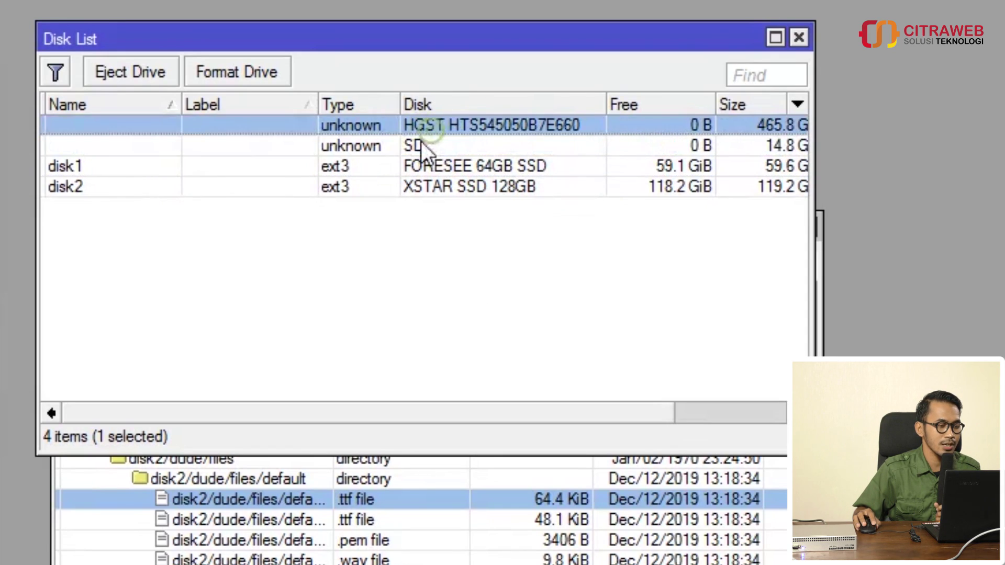
click(420, 144)
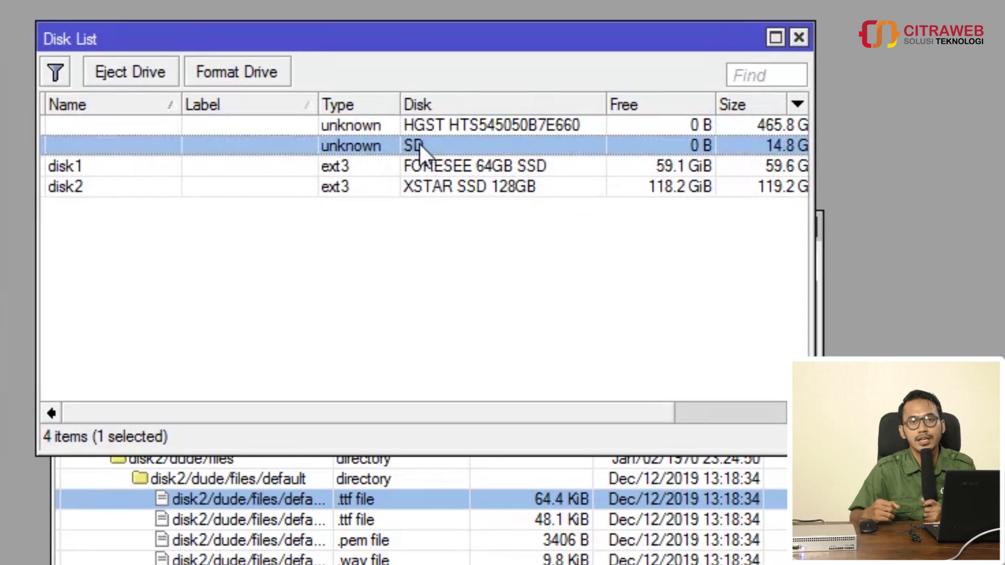